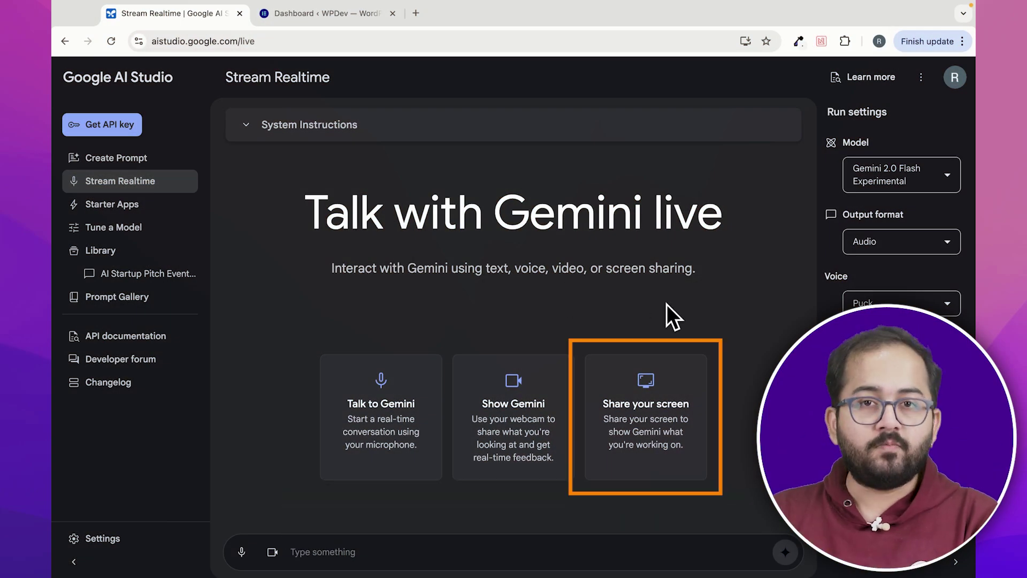
Step: Share the entire screen with Gemini live, then bring up the WordPress dashboard
{"action": "left_click", "coordinate": [650, 389]}
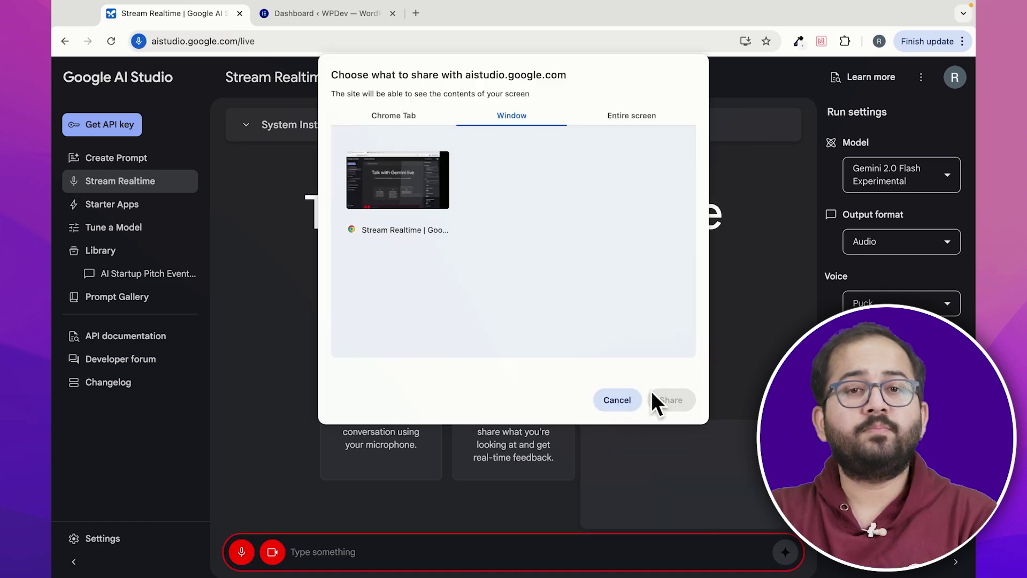
{"action": "left_click", "coordinate": [620, 114]}
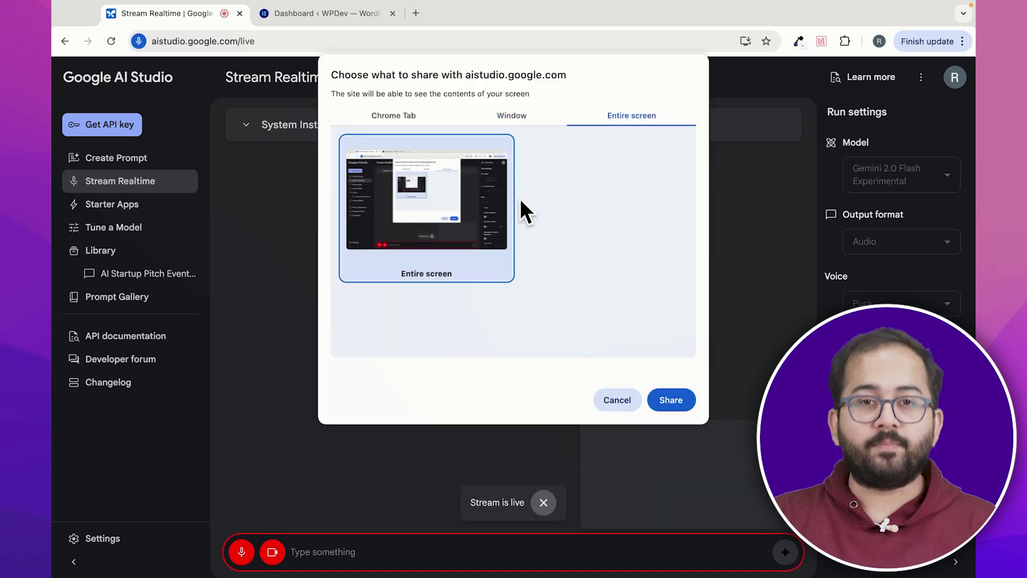
{"action": "left_click", "coordinate": [671, 400]}
{"action": "key", "text": "super+2"}
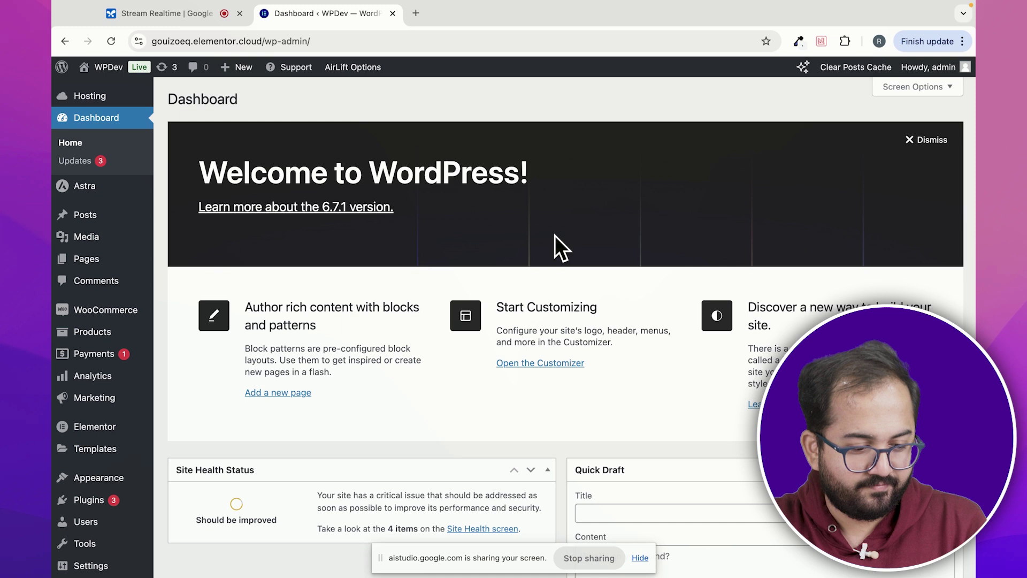
Step: Create a new page from Pages > Add New Page in the WordPress admin sidebar
{"action": "mouse_move", "coordinate": [148, 263]}
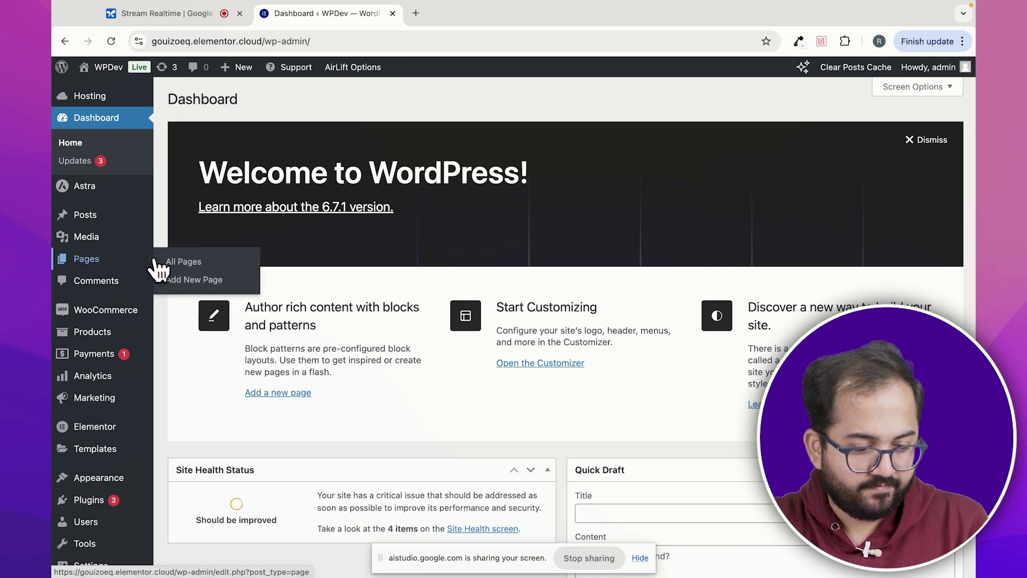
{"action": "left_click", "coordinate": [208, 286]}
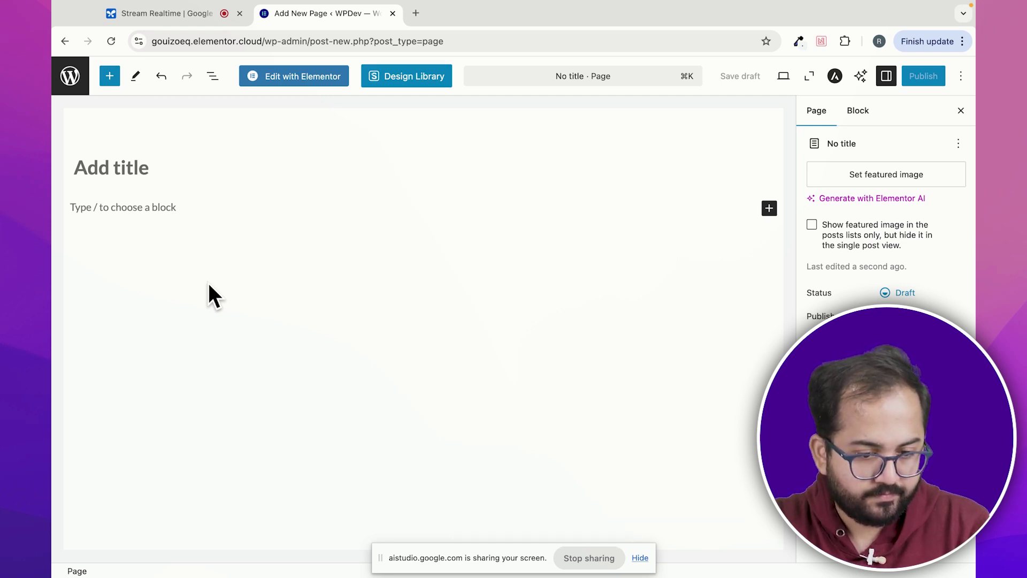
Step: Open the page in Elementor and add a single-column Flexbox container at the top
{"action": "left_click", "coordinate": [310, 83]}
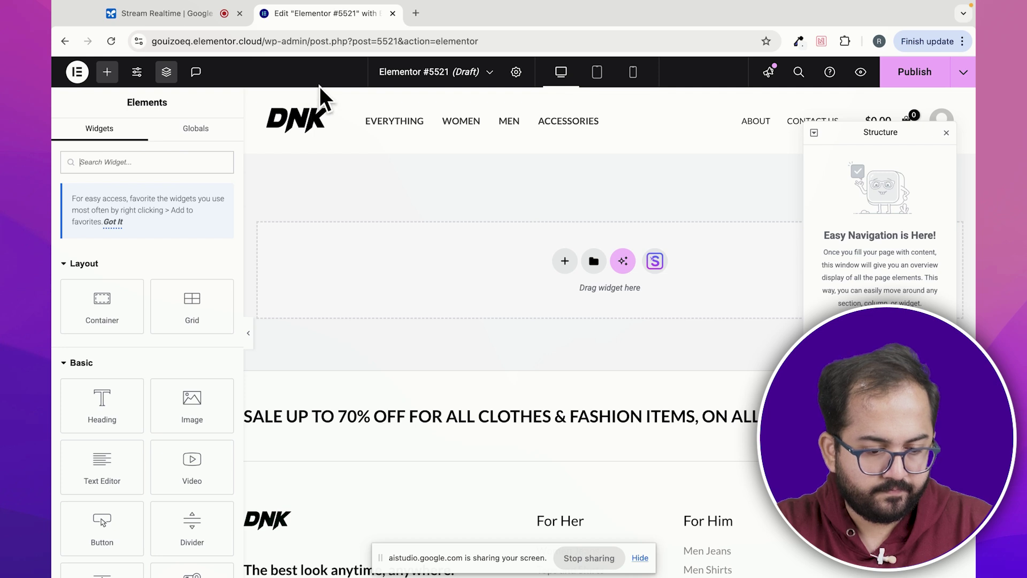
{"action": "left_click", "coordinate": [565, 261]}
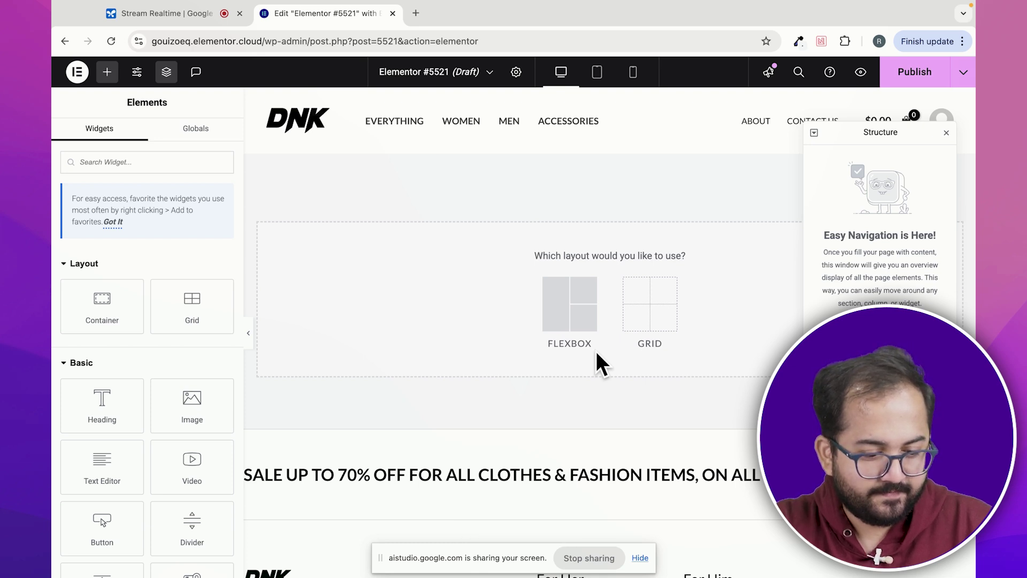
{"action": "left_click", "coordinate": [585, 335]}
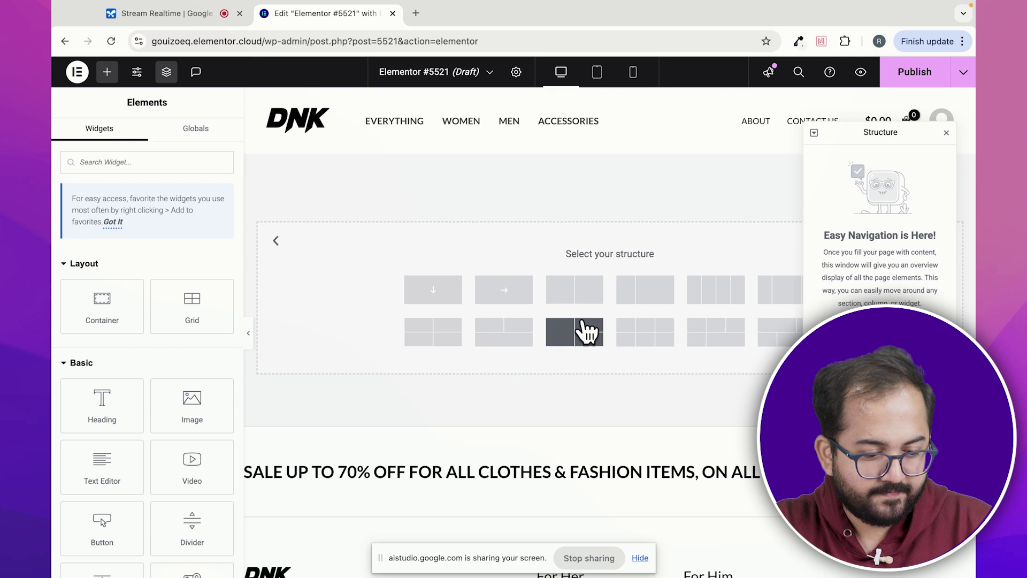
{"action": "left_click", "coordinate": [448, 303]}
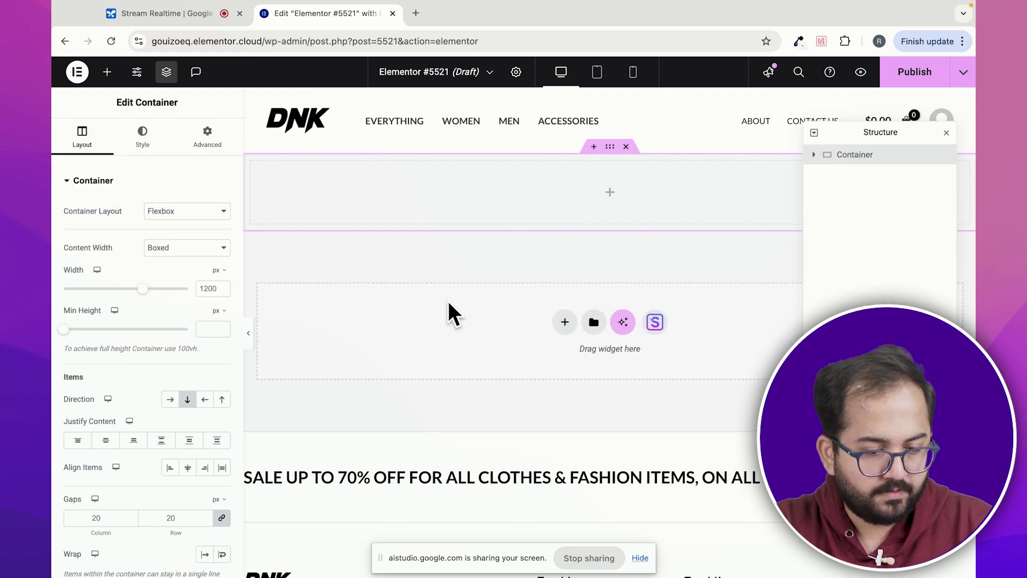
{"action": "left_click", "coordinate": [608, 195]}
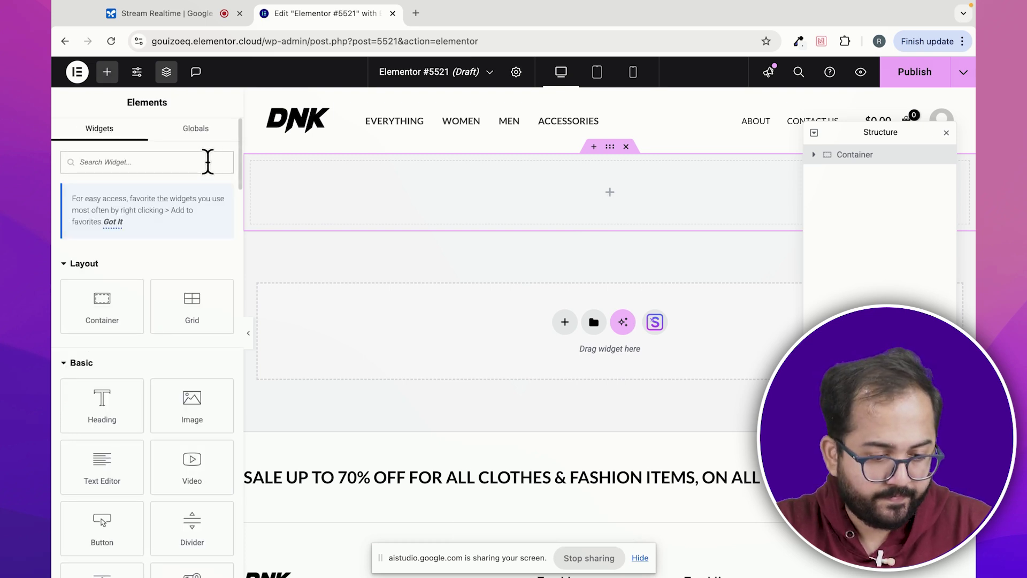
Step: Find the Image Carousel widget by searching 'slider' and drop it into the container
{"action": "type", "text": "slider"}
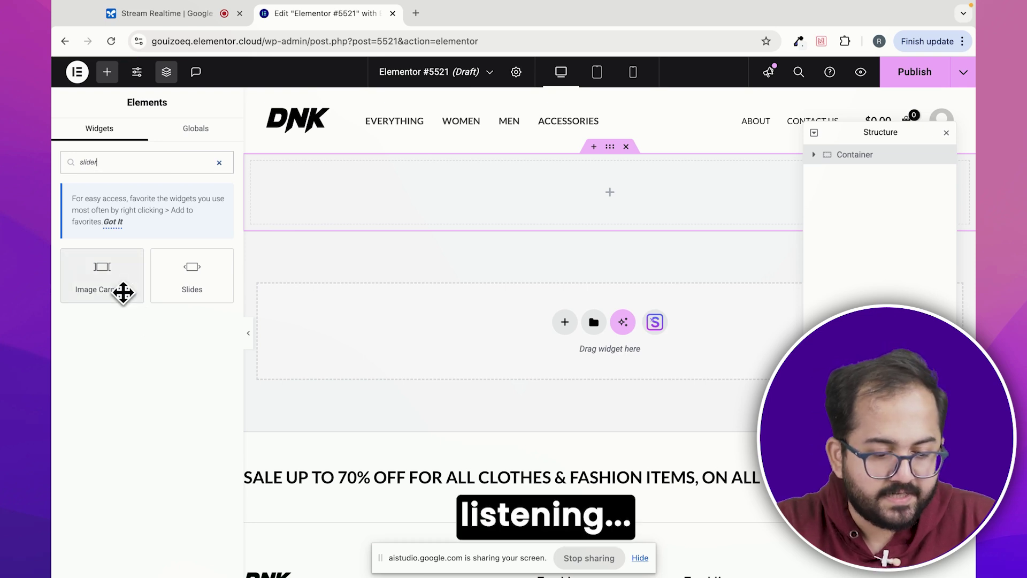
{"action": "left_click_drag", "start_coordinate": [123, 292], "coordinate": [358, 224]}
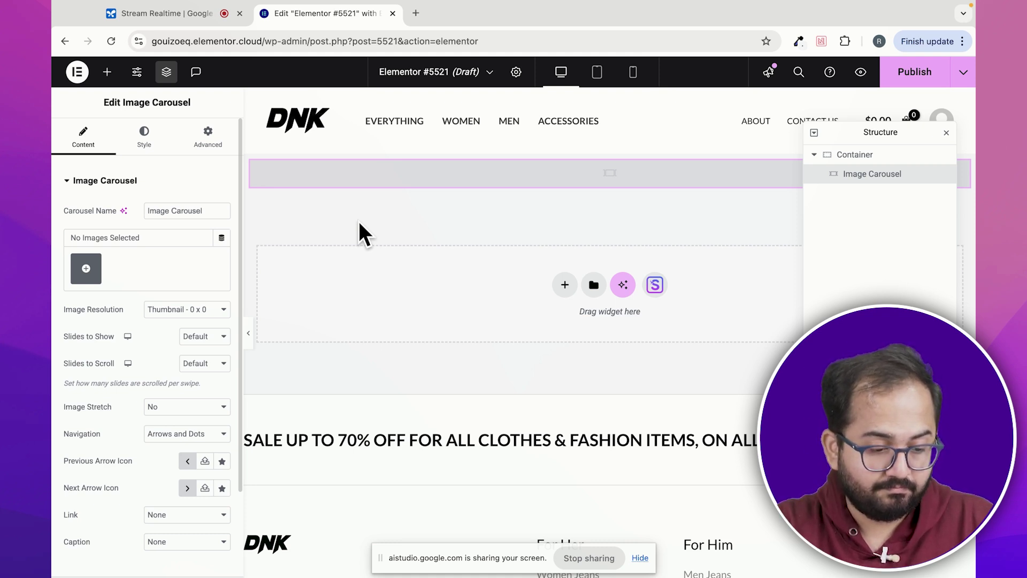
Step: Choose six Media Library images, including the colourful building photo, and insert them as a gallery
{"action": "left_click", "coordinate": [86, 270]}
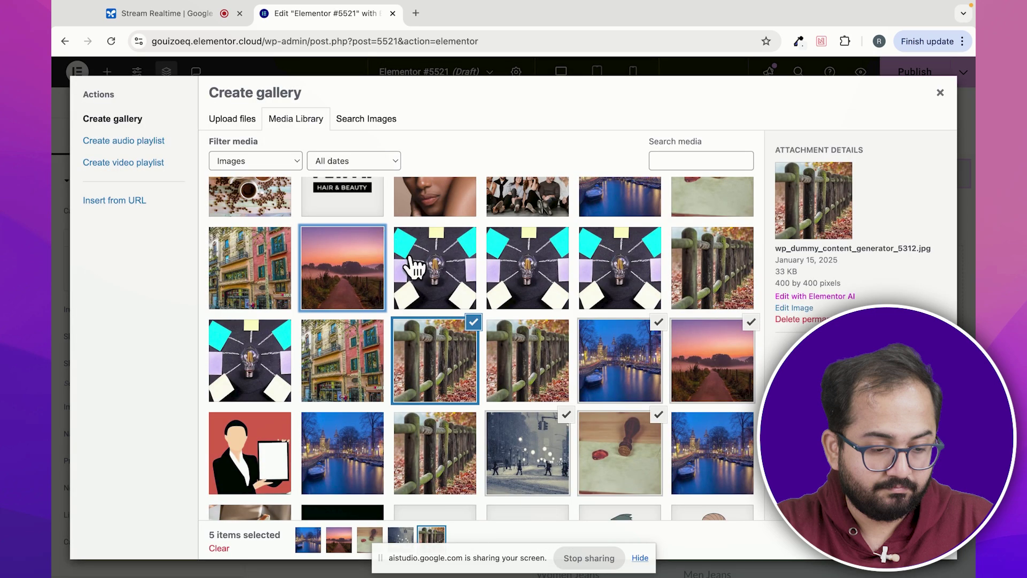
{"action": "left_click", "coordinate": [286, 284]}
{"action": "scroll", "coordinate": [510, 295], "scroll_direction": "up", "scroll_amount": 2}
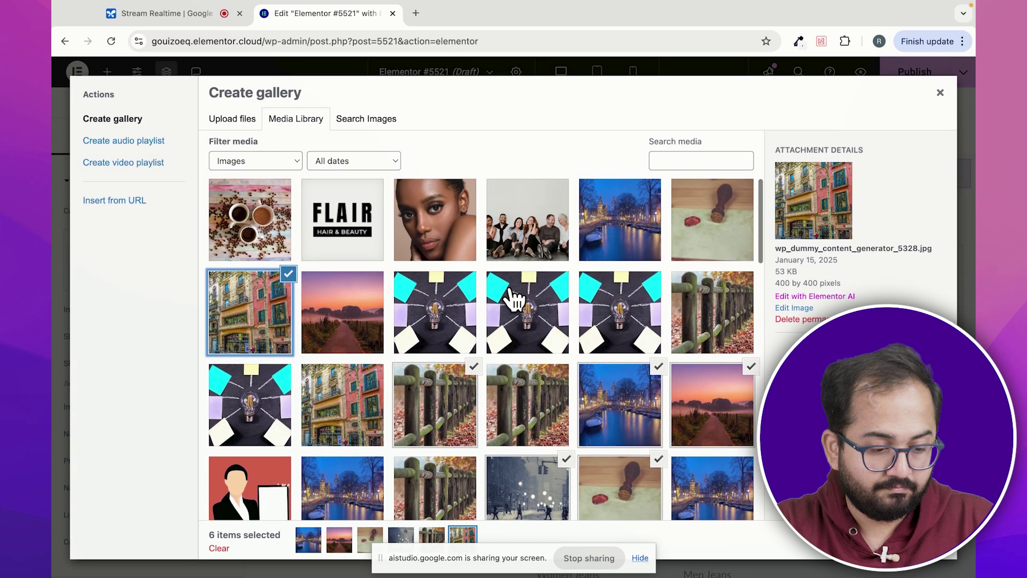
{"action": "left_click", "coordinate": [948, 559]}
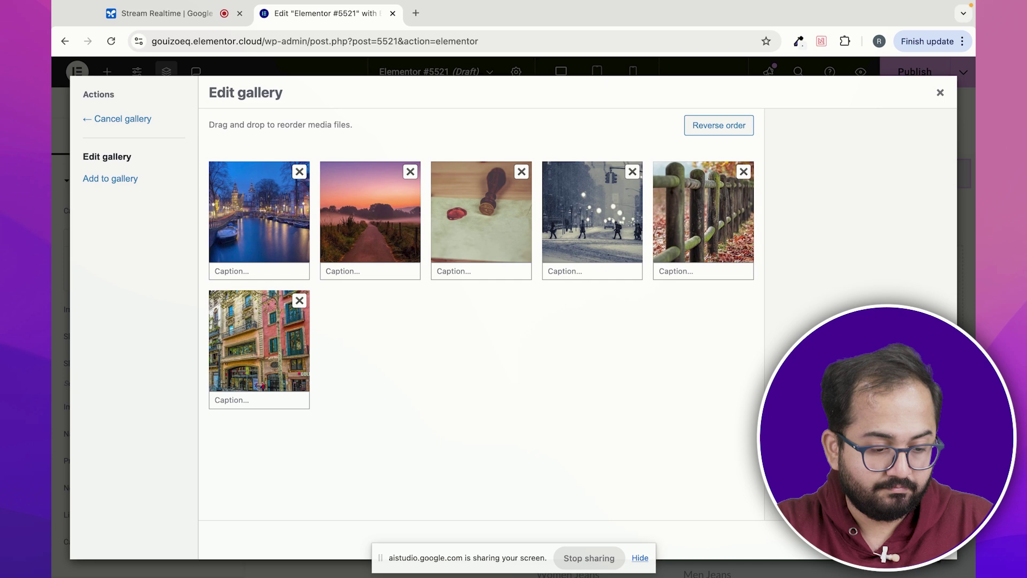
{"action": "left_click", "coordinate": [948, 559]}
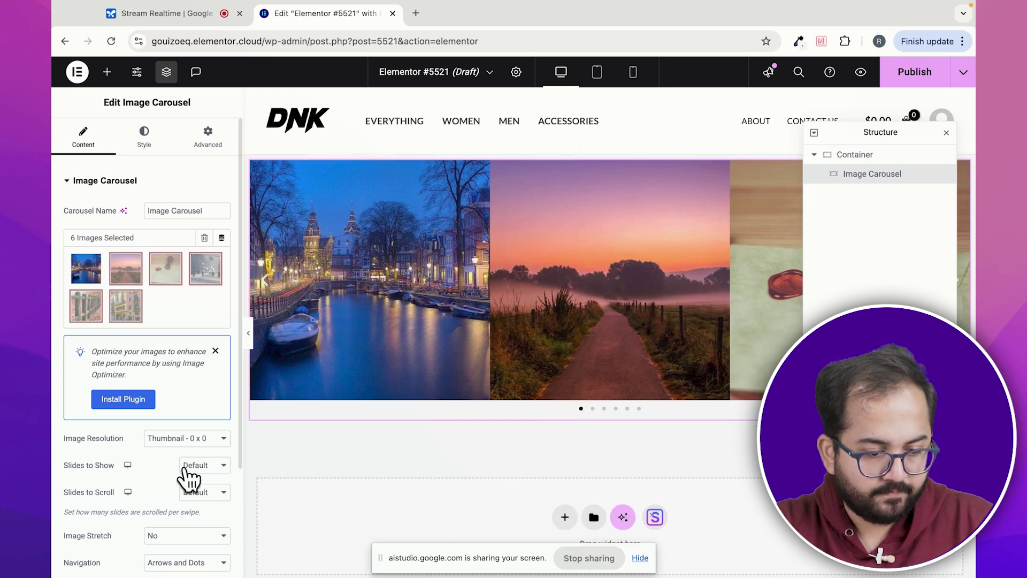
Step: Review the Slides to Scroll and Autoplay options, then open the carousel's Style settings
{"action": "scroll", "coordinate": [179, 471], "scroll_direction": "down", "scroll_amount": 1}
{"action": "scroll", "coordinate": [179, 471], "scroll_direction": "down", "scroll_amount": 1}
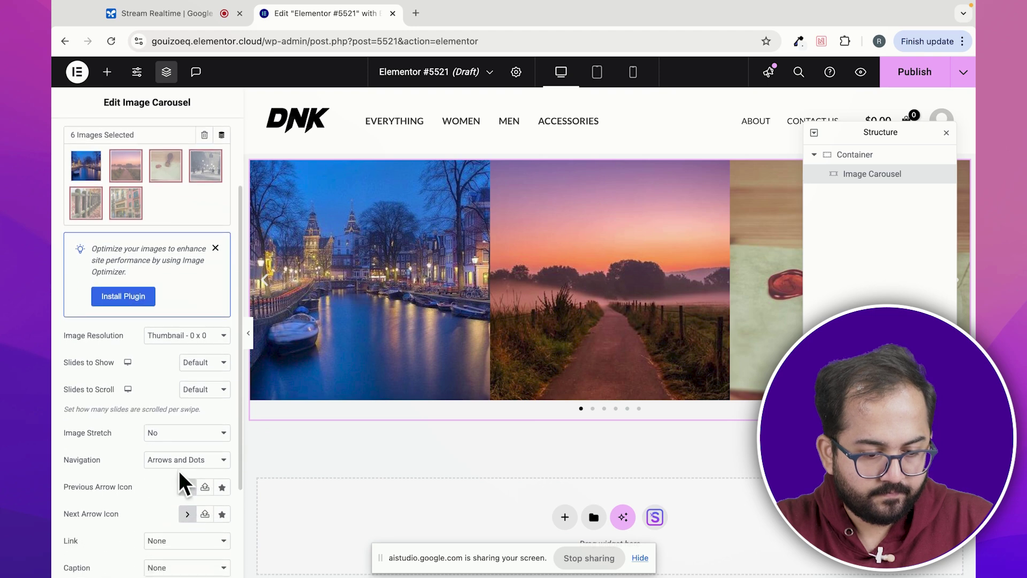
{"action": "left_click", "coordinate": [223, 390]}
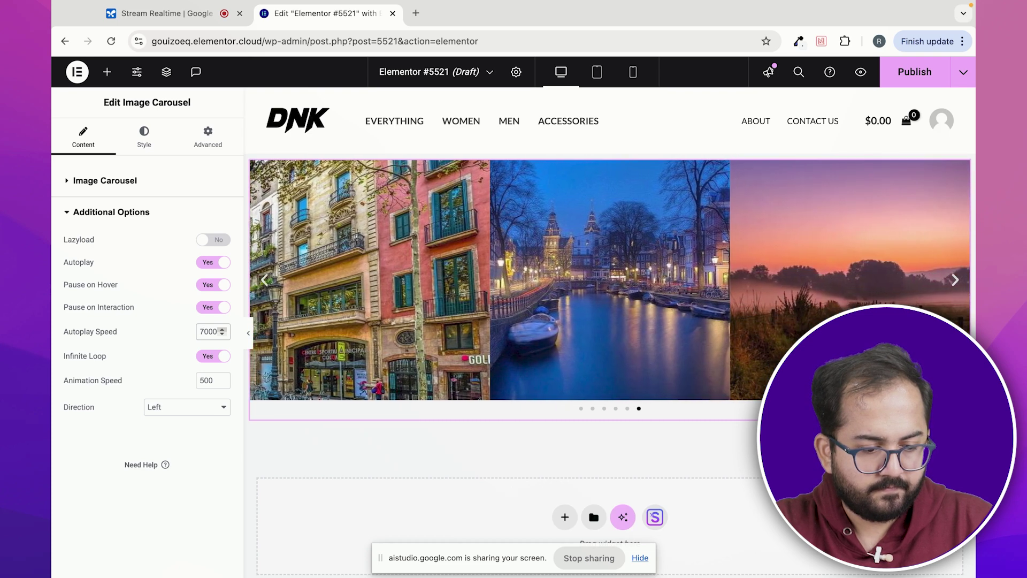
{"action": "left_click", "coordinate": [144, 143]}
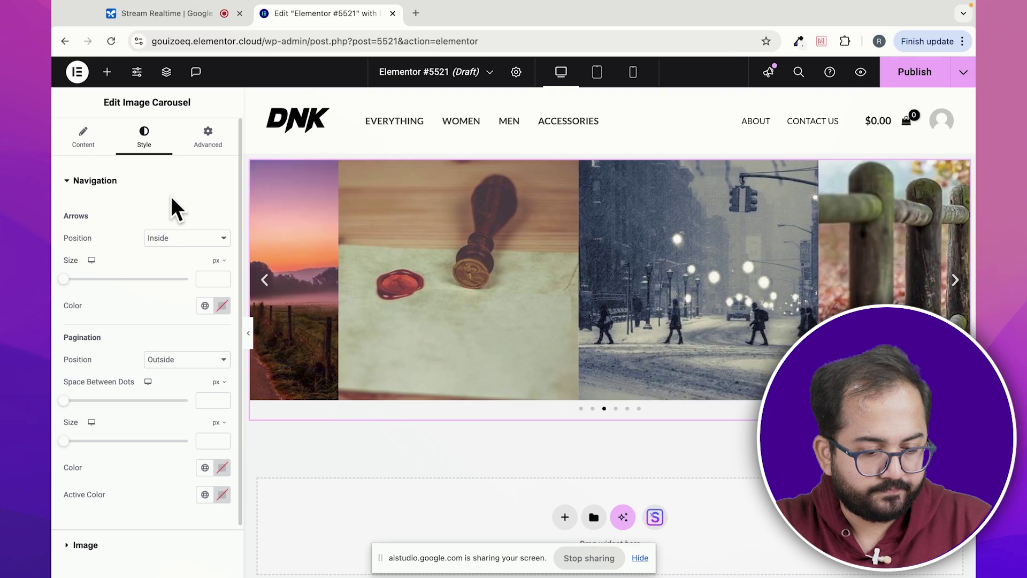
Step: Expand the Image style section and set Custom image spacing of 20
{"action": "scroll", "coordinate": [171, 195], "scroll_direction": "down", "scroll_amount": 2}
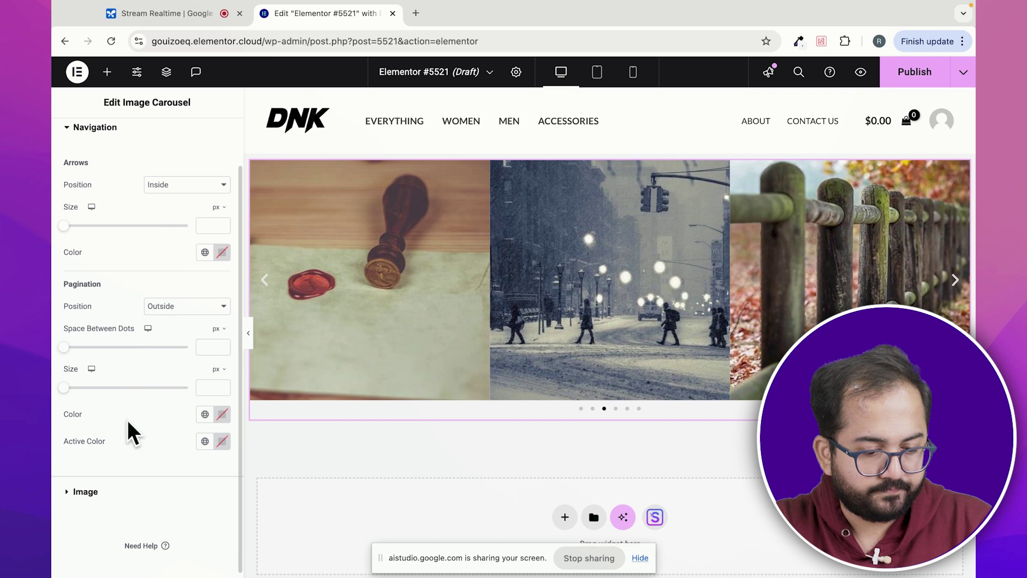
{"action": "left_click", "coordinate": [87, 494]}
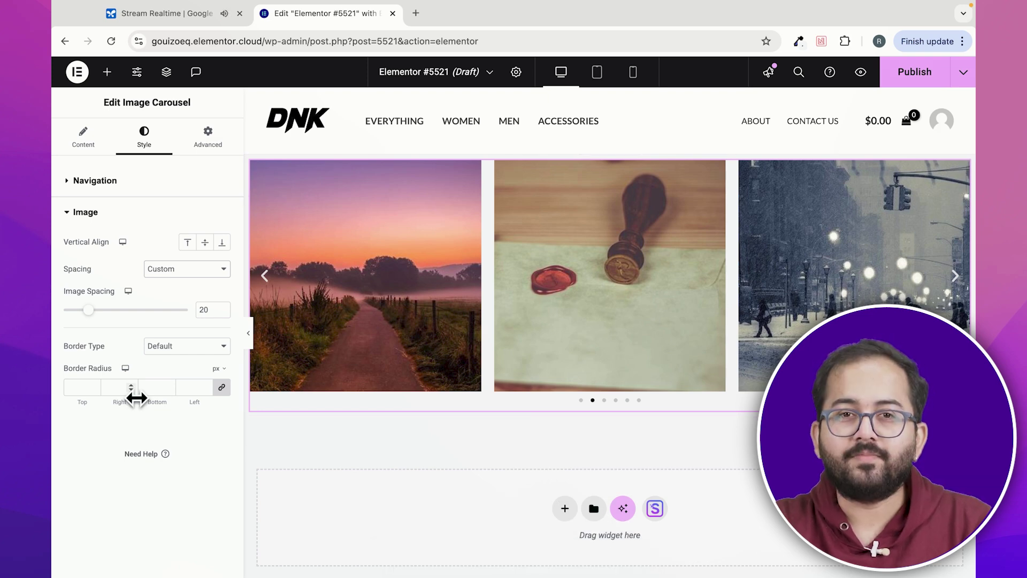
Step: Hear Gemini's spacing advice, give images a 10 px border radius, and publish the page
{"action": "left_click", "coordinate": [163, 16]}
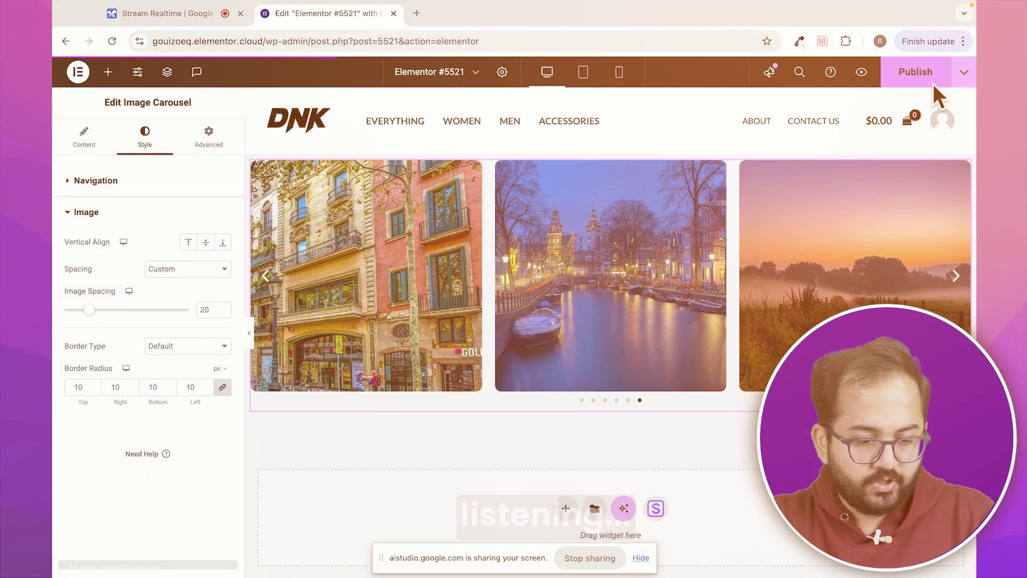
{"action": "left_click", "coordinate": [932, 83]}
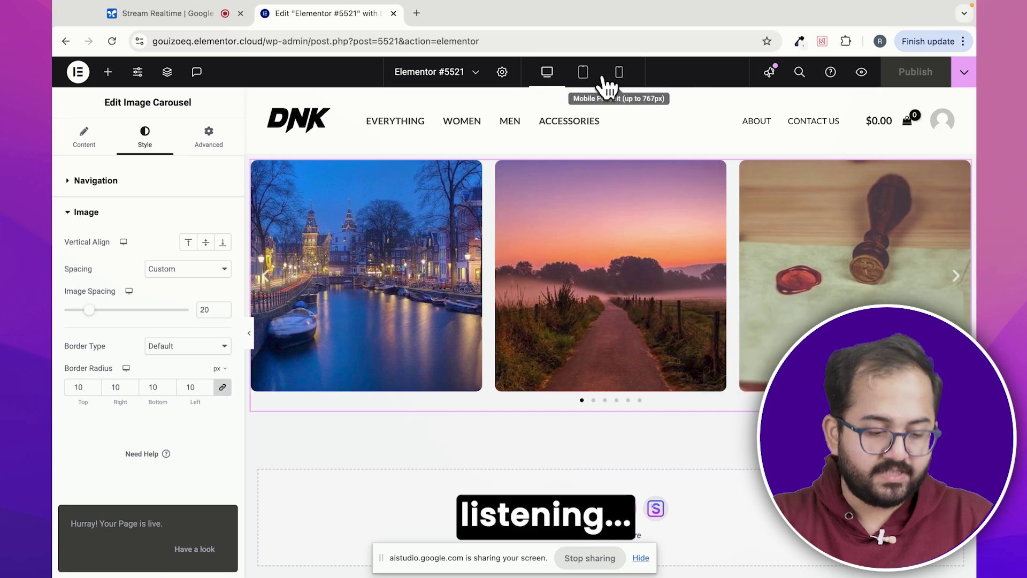
Step: Switch the editor preview to Tablet view after briefly checking Mobile
{"action": "left_click", "coordinate": [585, 75]}
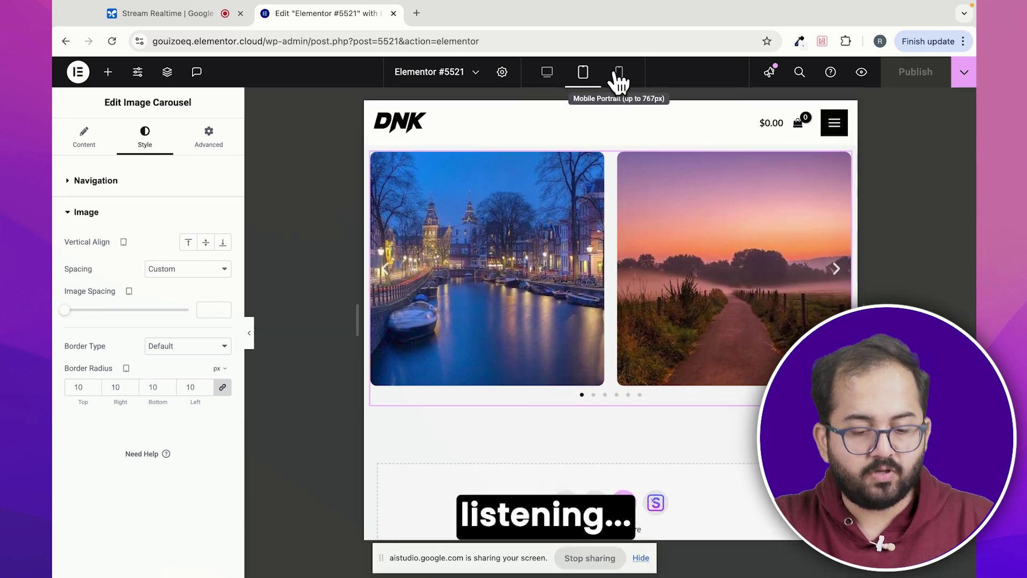
{"action": "left_click", "coordinate": [617, 72]}
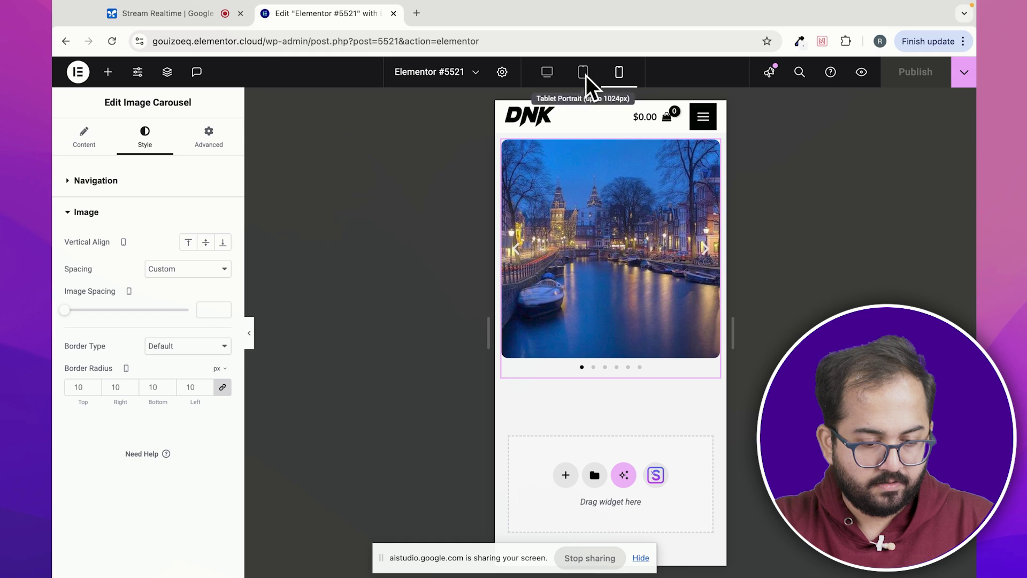
{"action": "left_click", "coordinate": [584, 72]}
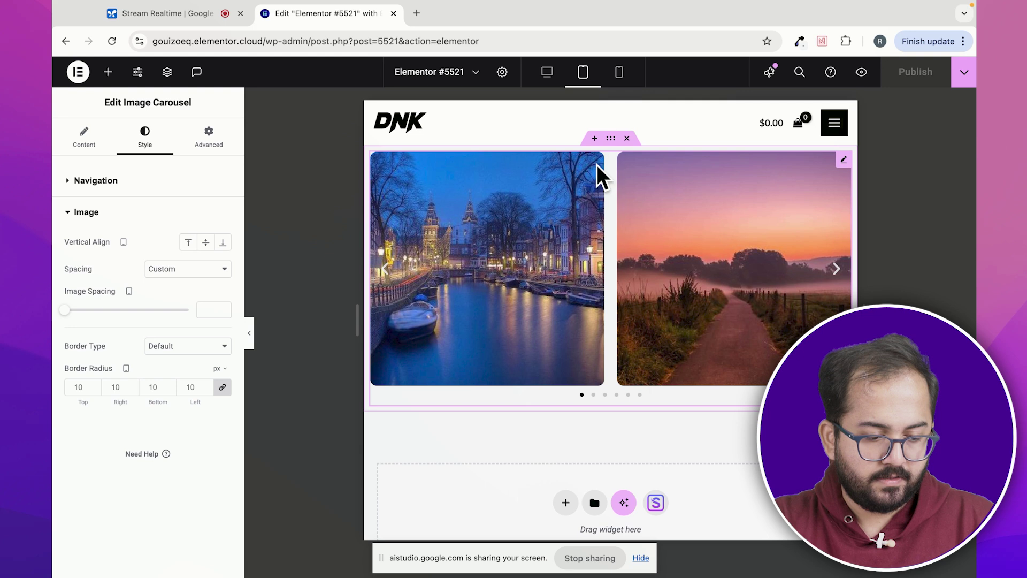
Step: In tablet view, centre the carousel images vertically and drag the Image Spacing slider to widen the gaps
{"action": "left_click", "coordinate": [207, 244]}
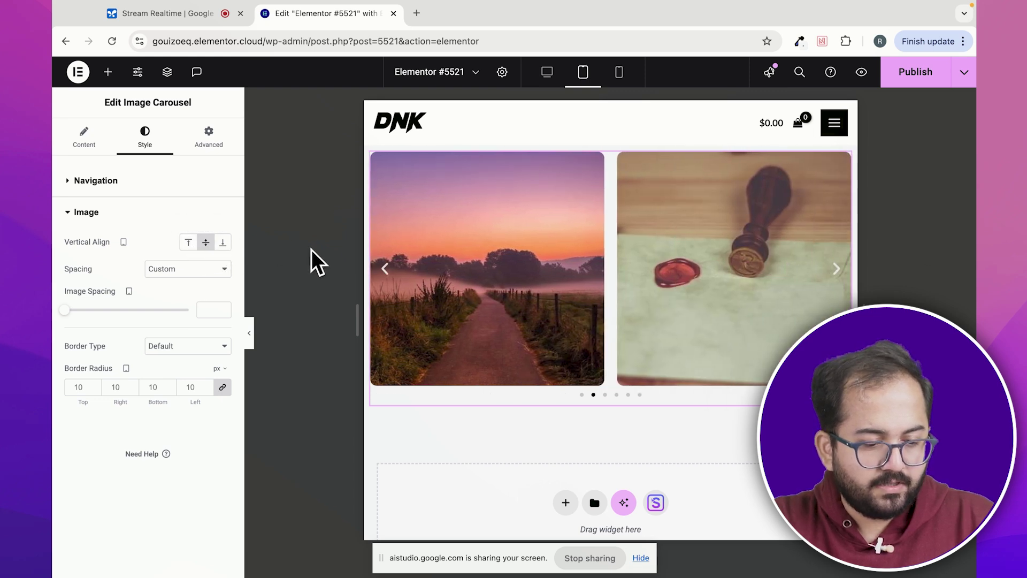
{"action": "left_click_drag", "start_coordinate": [65, 311], "coordinate": [190, 313]}
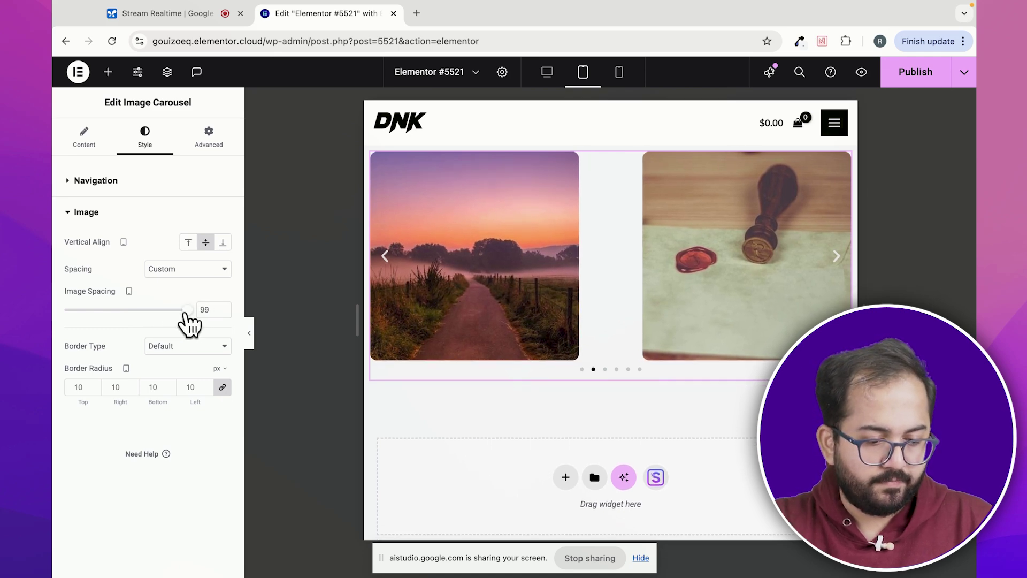